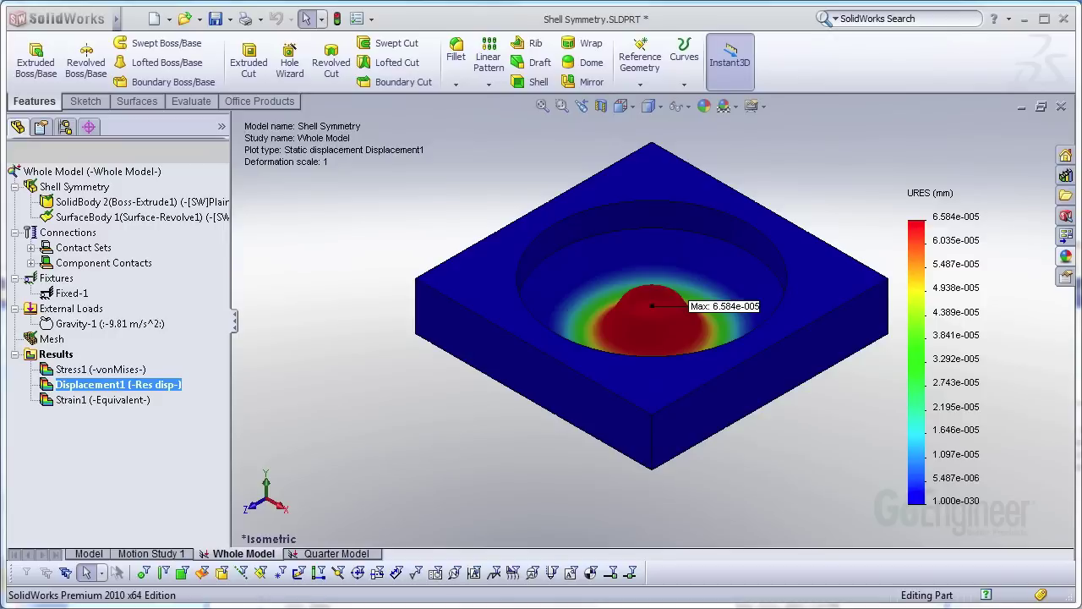
Step: Bring up the options for the Whole Model study's Displacement1 result, the URES plot peaking at 6.584e-005 mm
right_click(108, 391)
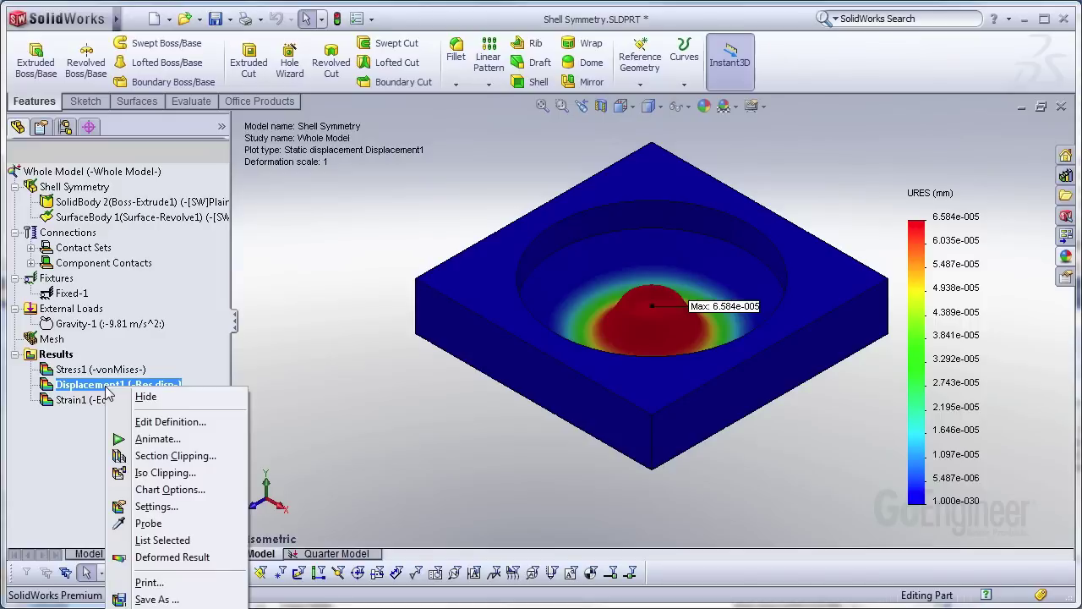
Step: Hide the whole-model plot and activate the Quarter Model study's quarter-cut configuration, fitted to view
left_click(148, 396)
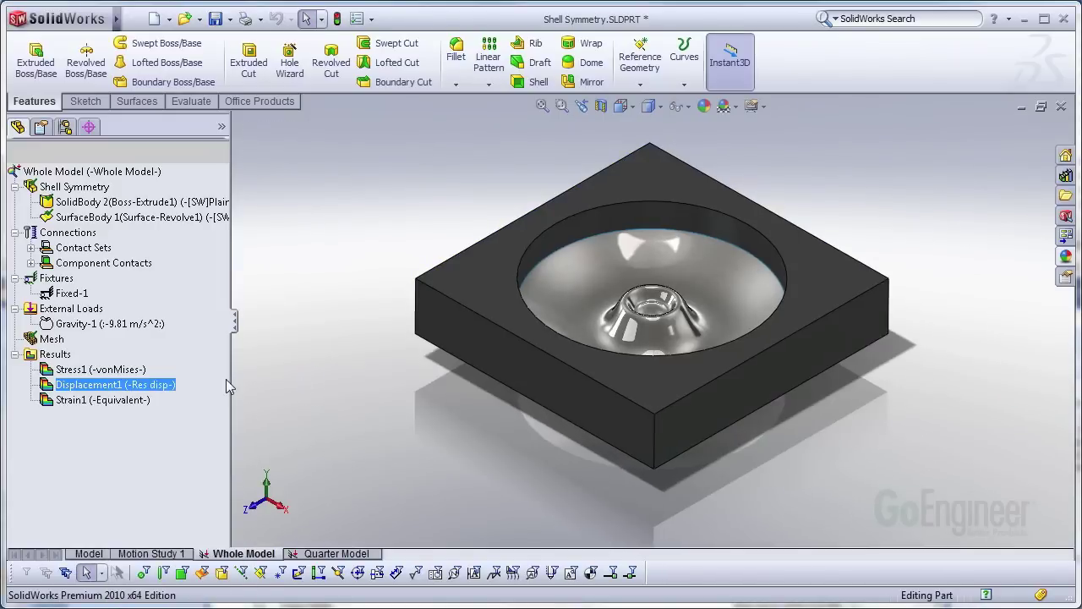
left_click(343, 555)
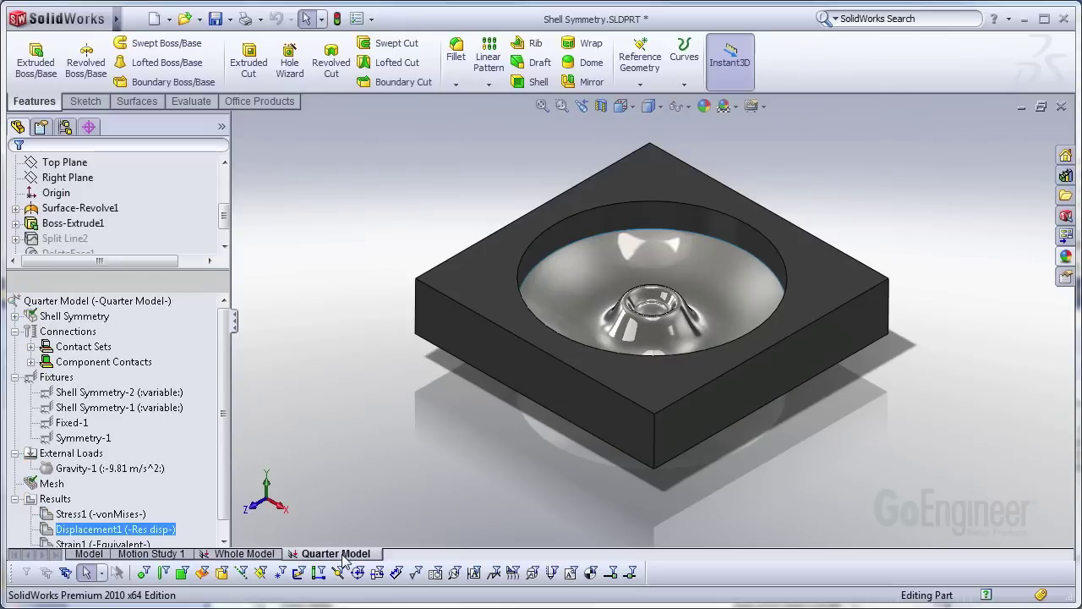
right_click(88, 302)
left_click(131, 319)
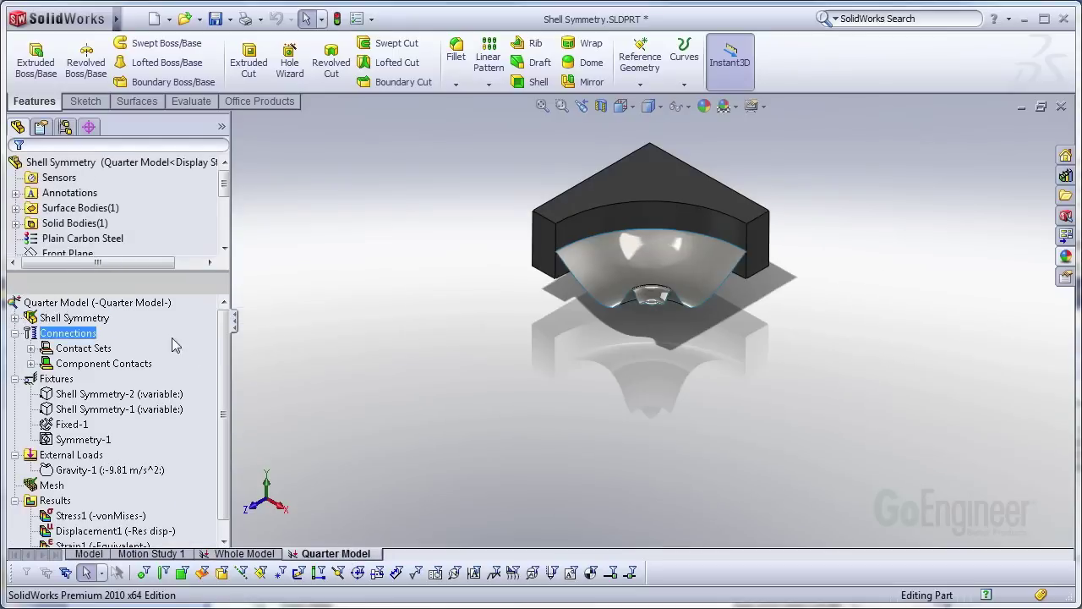
scroll(225, 370, "down", 1)
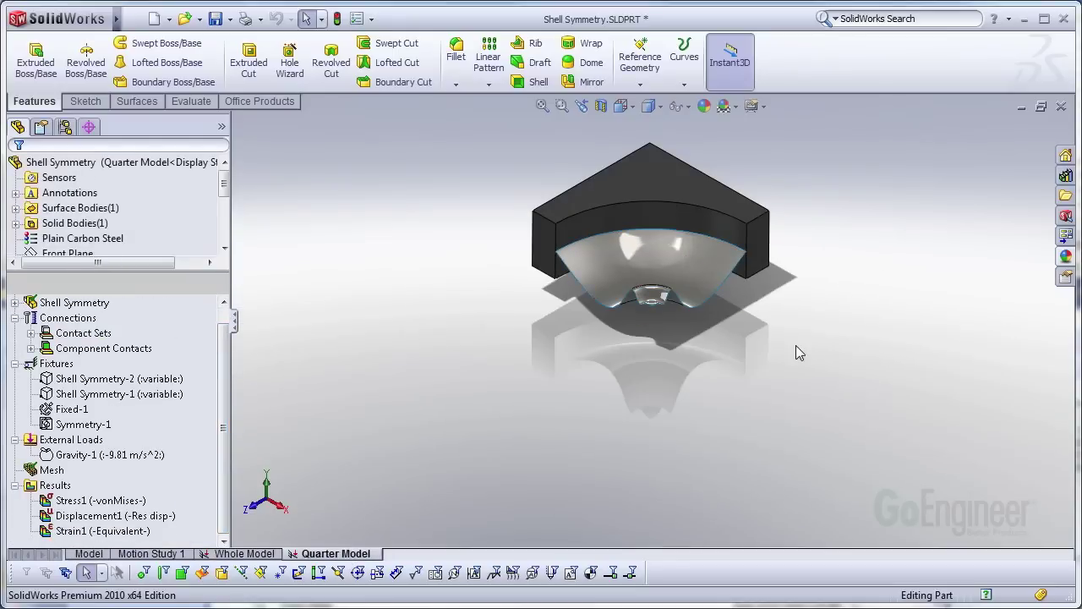
key("f")
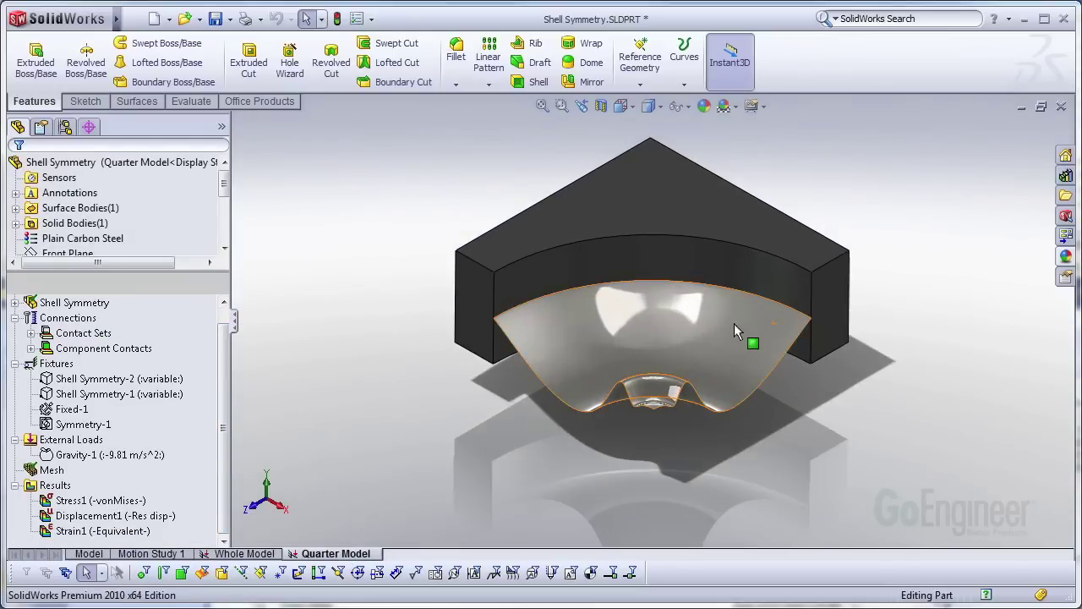
Step: Select the quarter's two cut faces and two curved cut edges, then clear and pick Symmetry-1
left_click(470, 320)
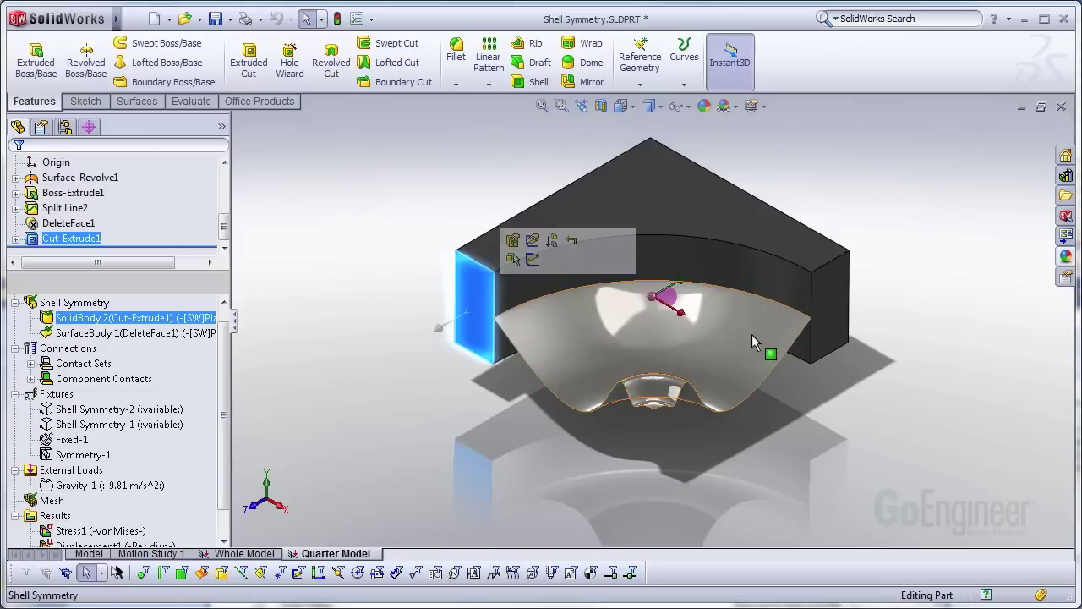
left_click(842, 308, "ctrl")
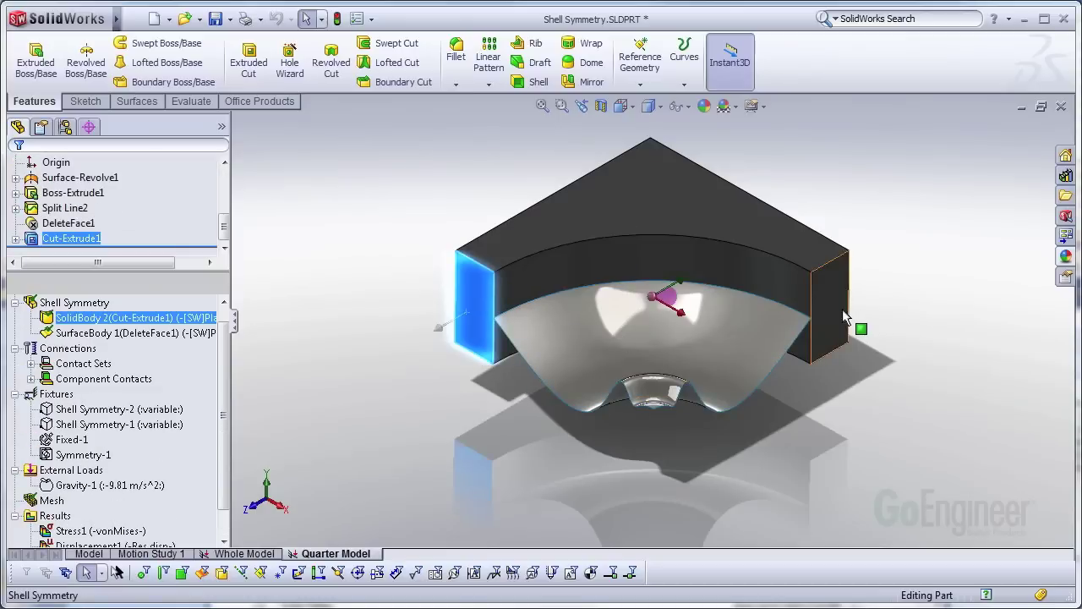
left_click(765, 389, "ctrl")
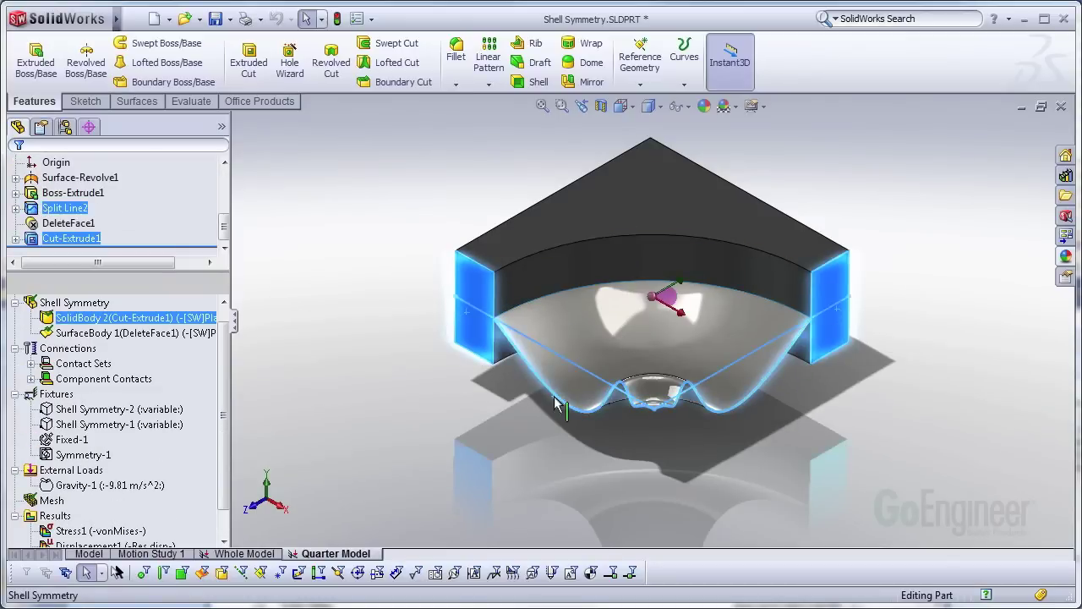
left_click(556, 404, "ctrl")
key("Escape")
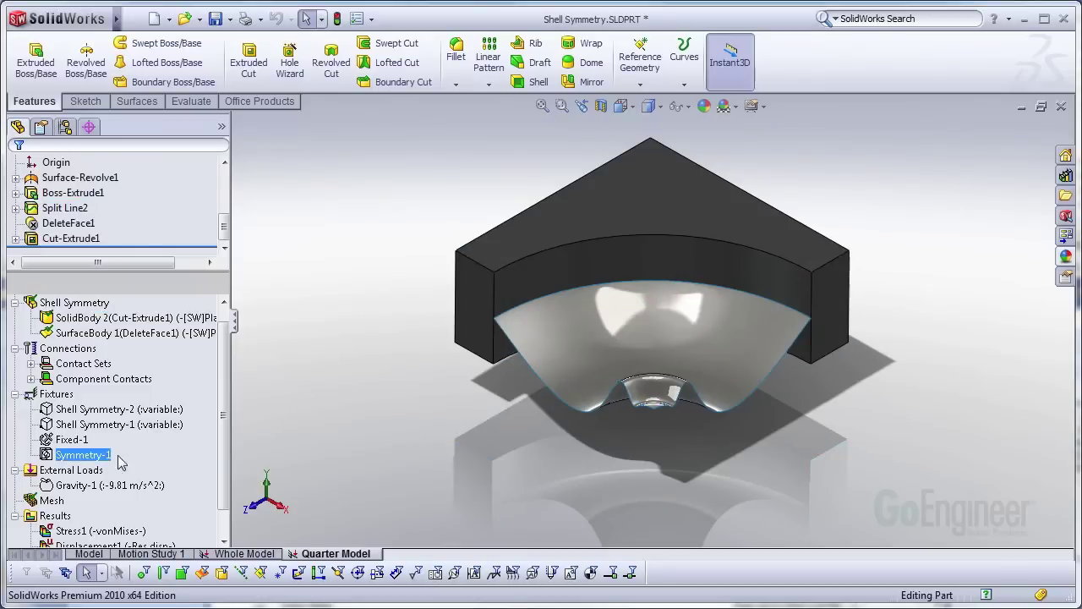
left_click(85, 457)
right_click(87, 461)
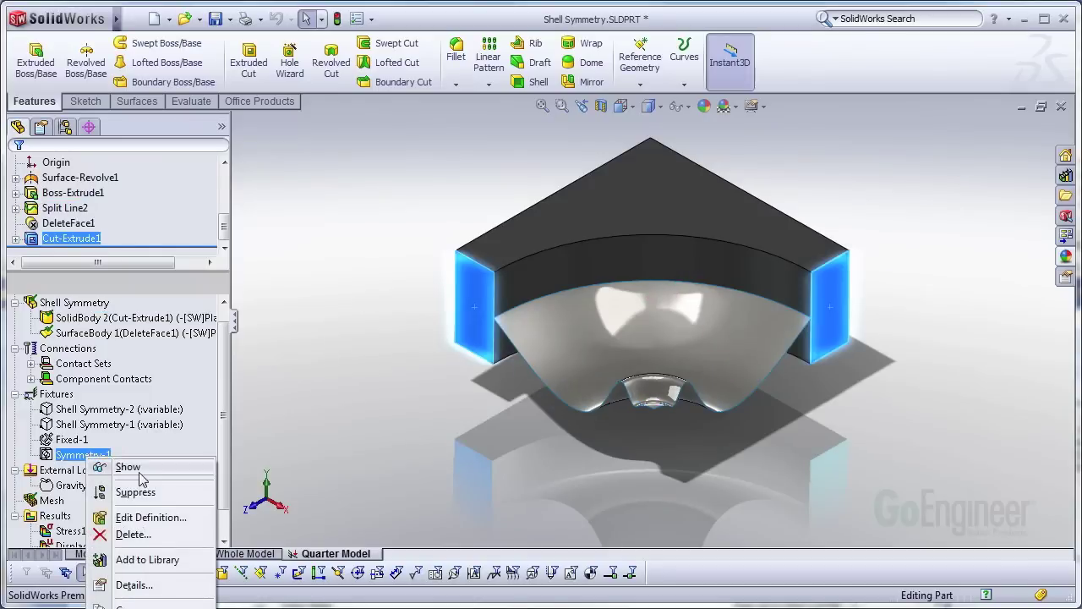
left_click(139, 515)
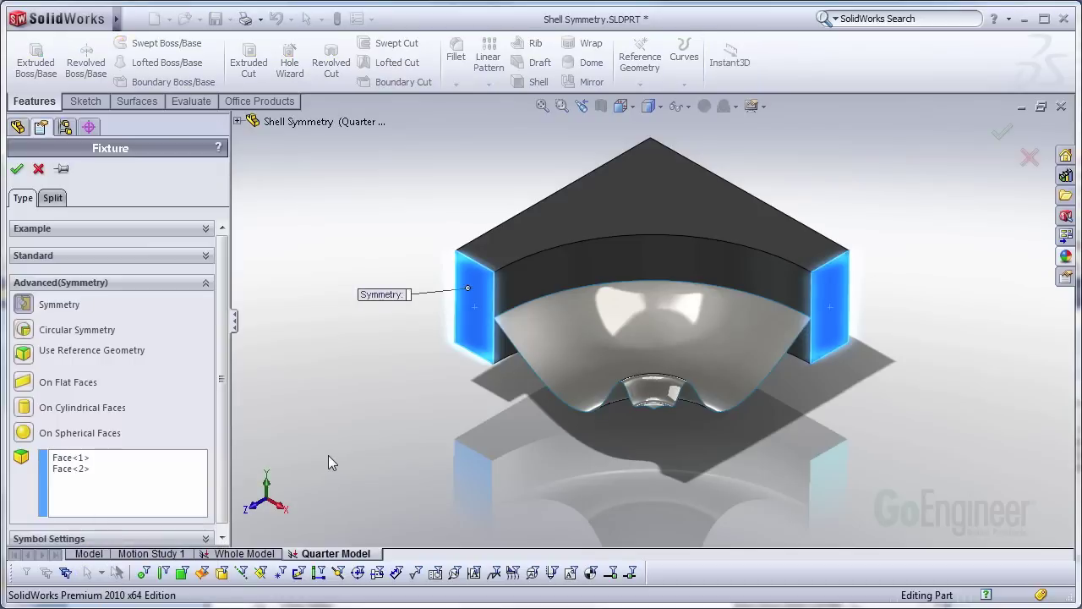
scroll(226, 343, "down", 1)
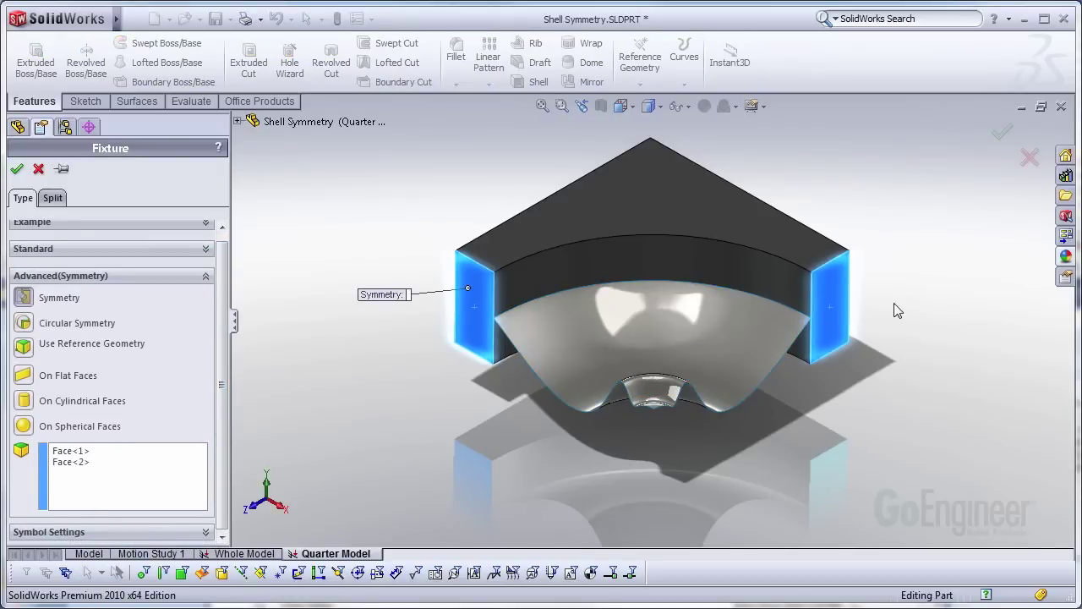
left_click(1000, 134)
left_click(140, 428)
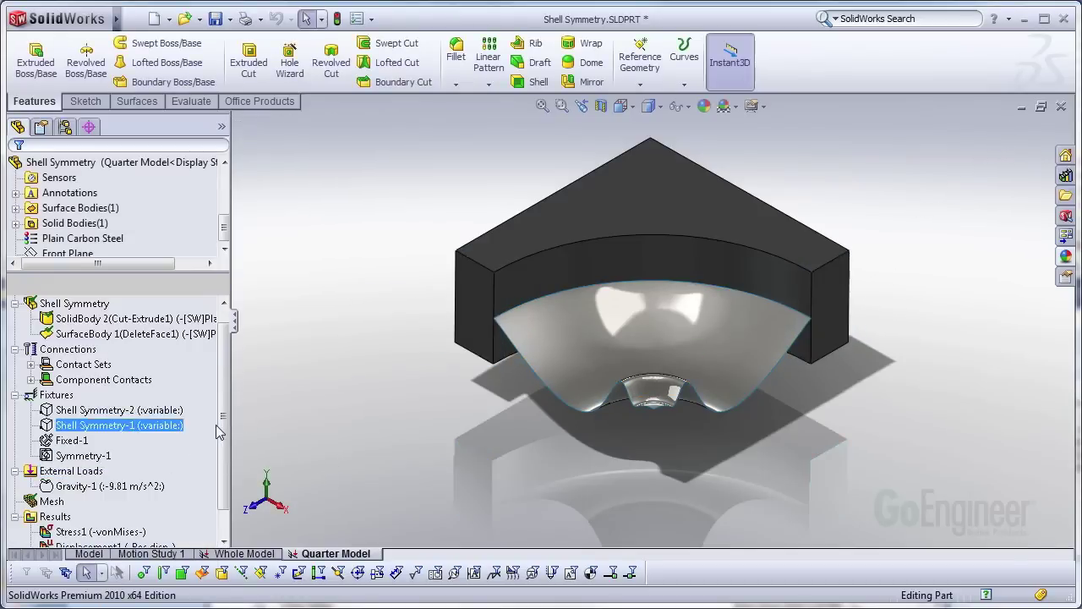
left_click(116, 412)
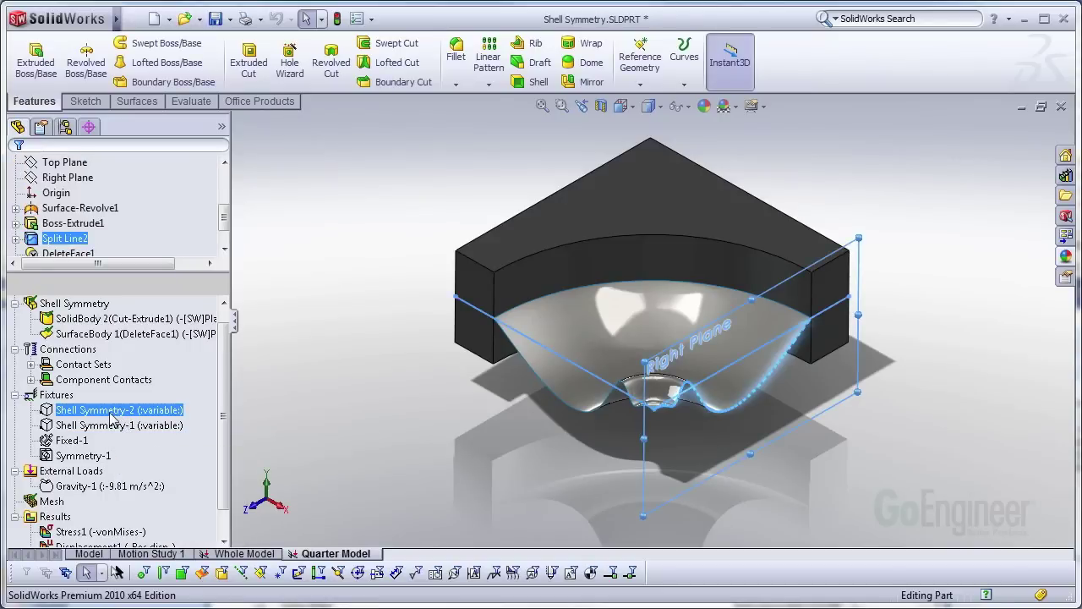
right_click(113, 417)
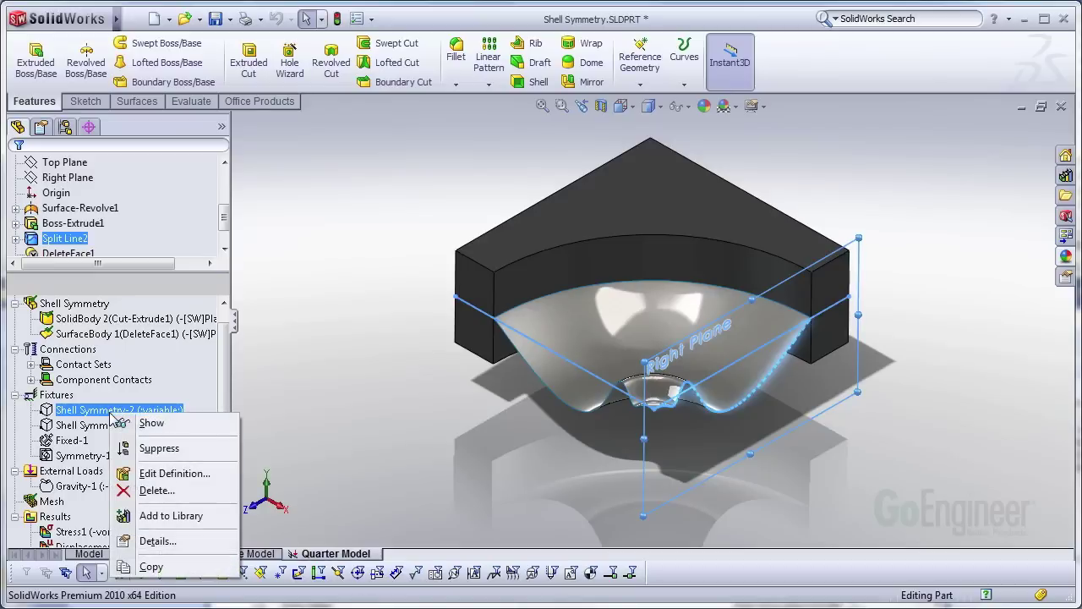
Step: Edit Shell Symmetry-2 to reference Right Plane with zero normal translation and zero in-plane rotations
left_click(187, 474)
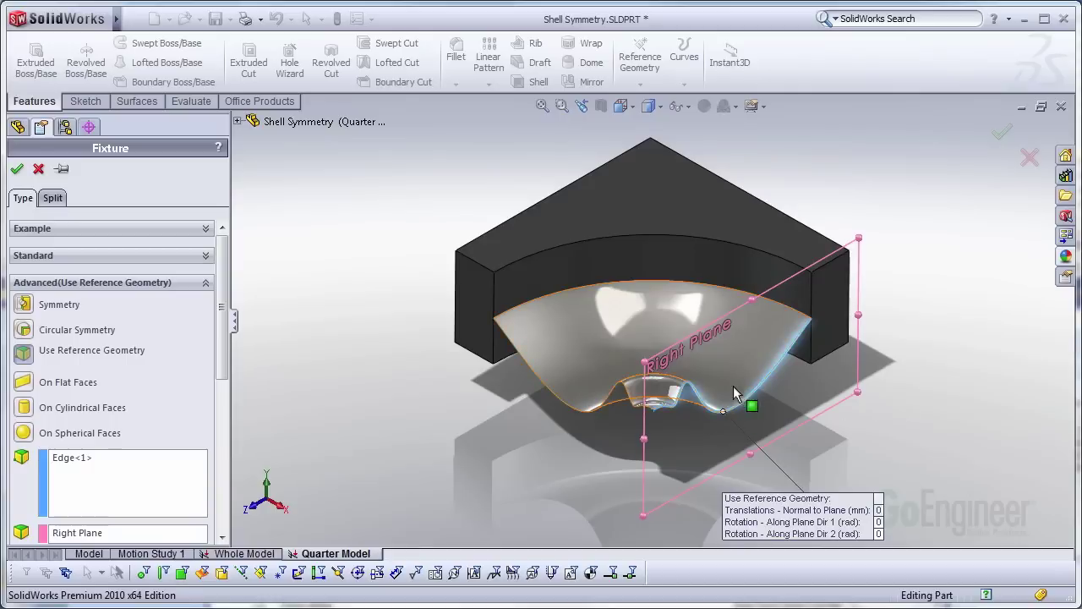
left_click_drag(225, 285, 225, 331)
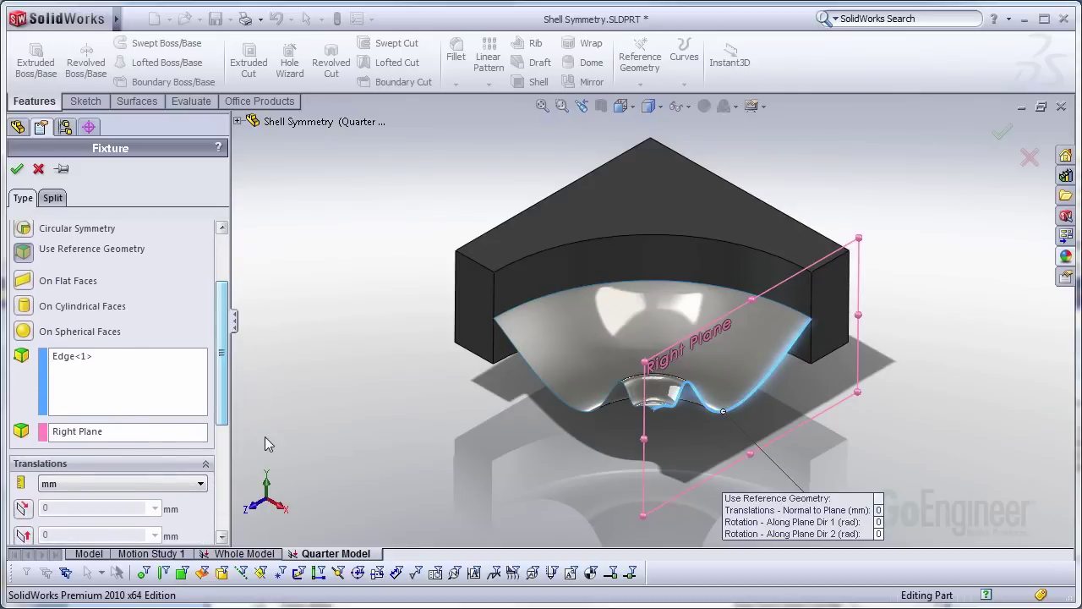
left_click(159, 434)
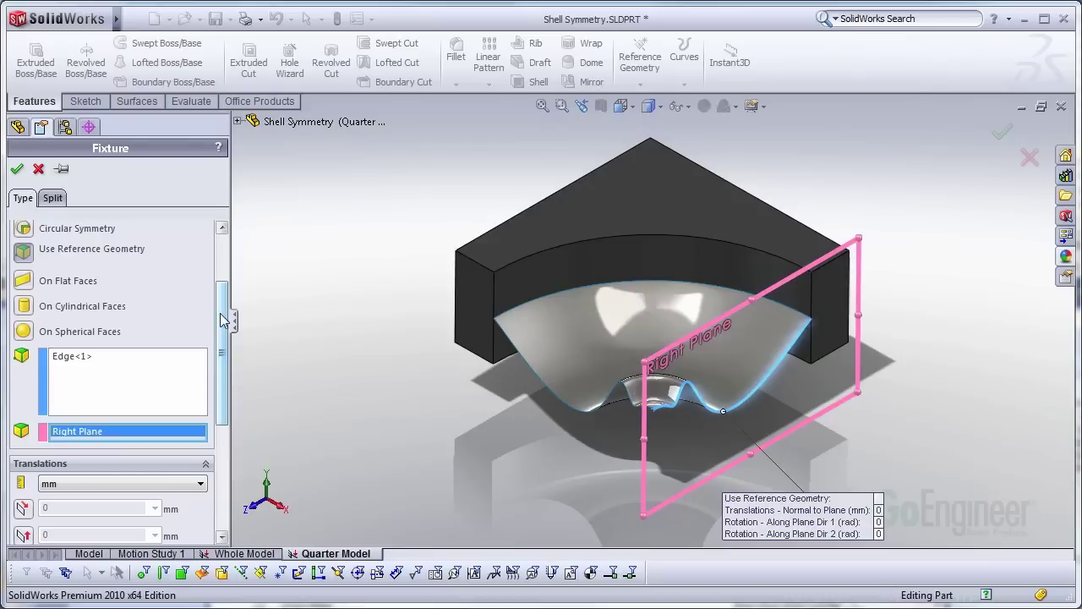
scroll(220, 314, "down", 5)
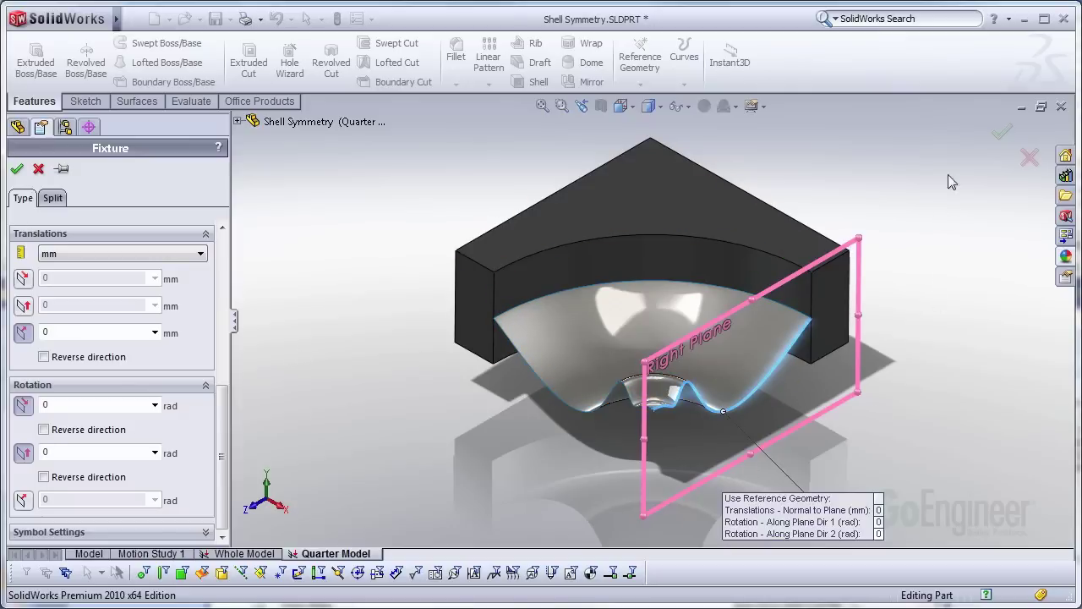
left_click(1003, 133)
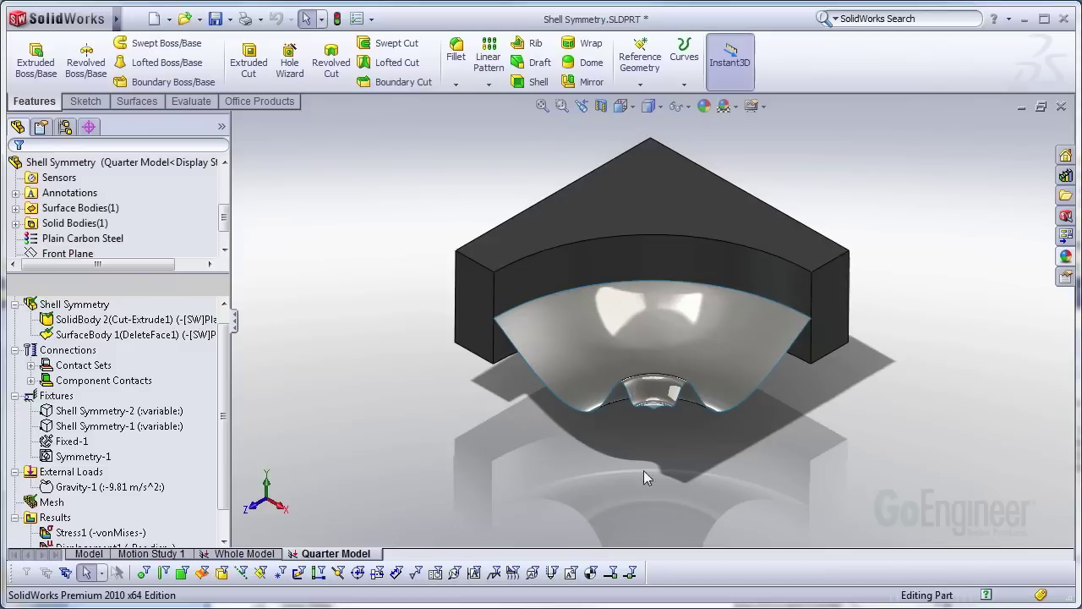
left_click(145, 427)
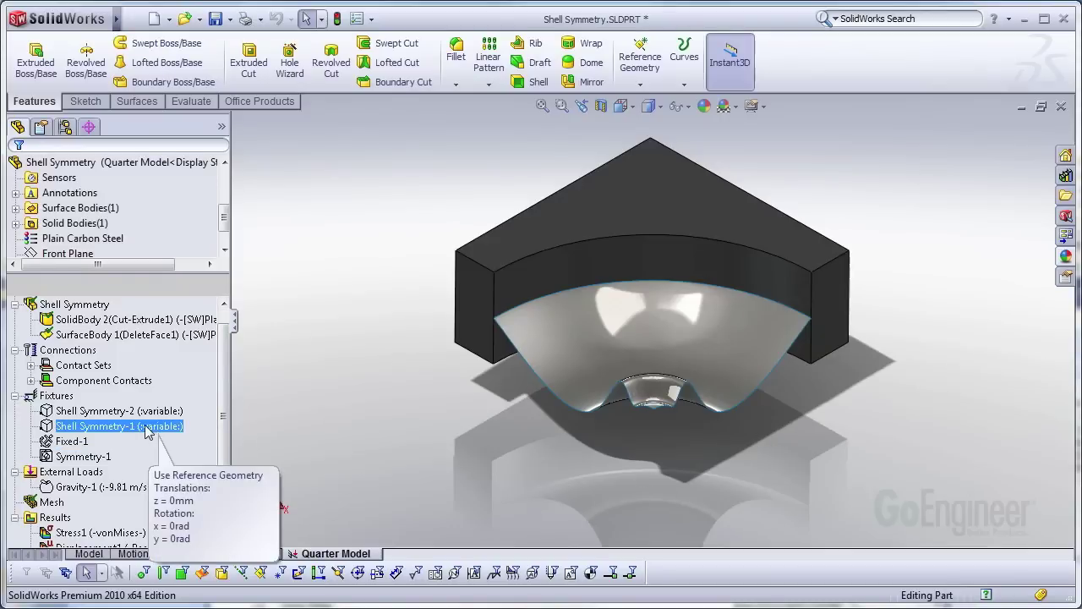
right_click(135, 427)
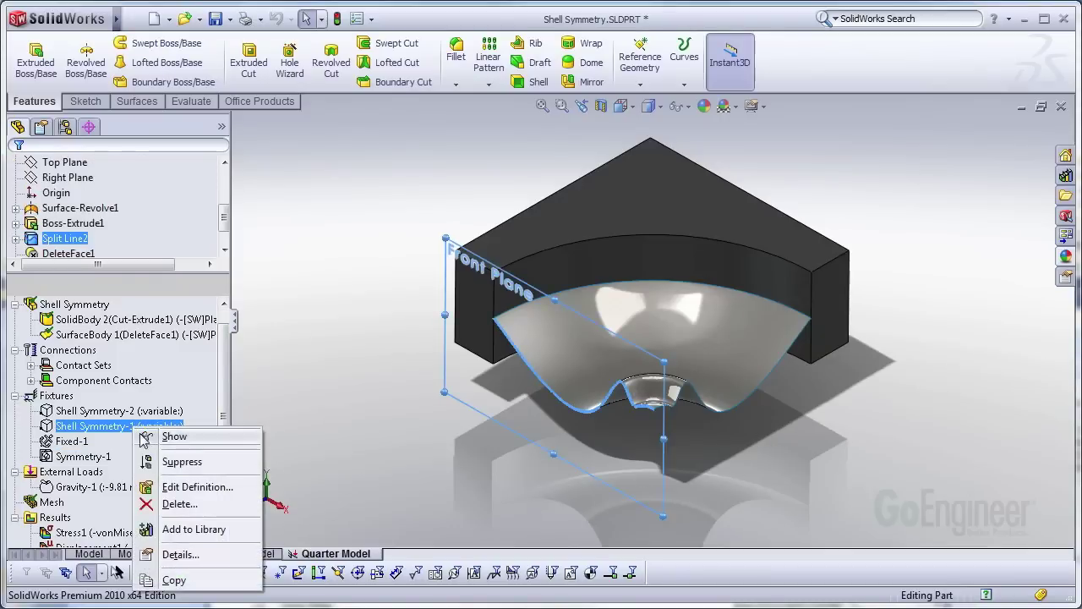
left_click(196, 487)
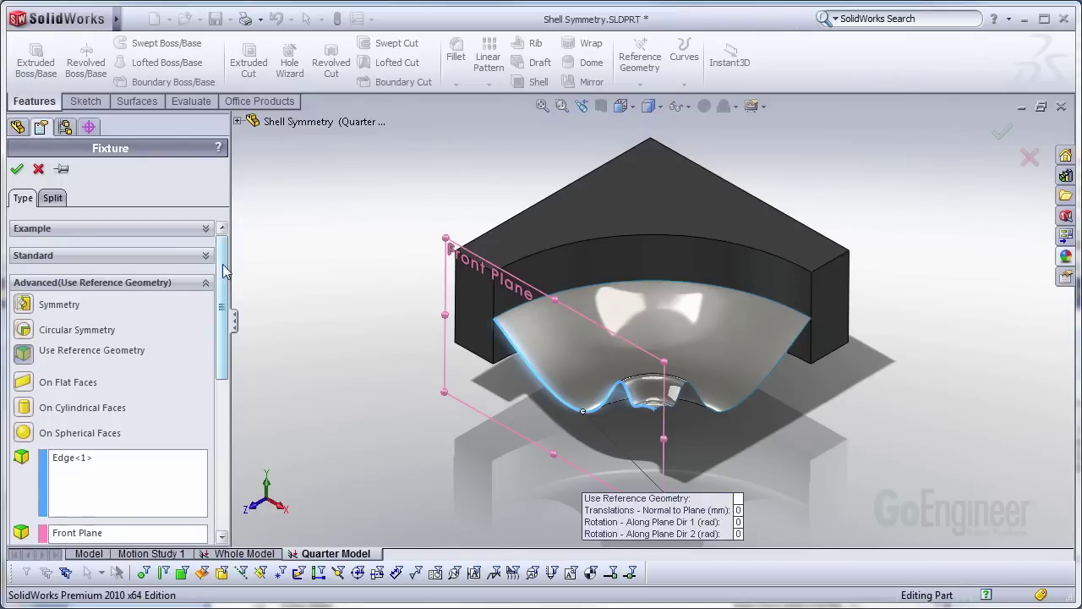
scroll(228, 322, "down", 3)
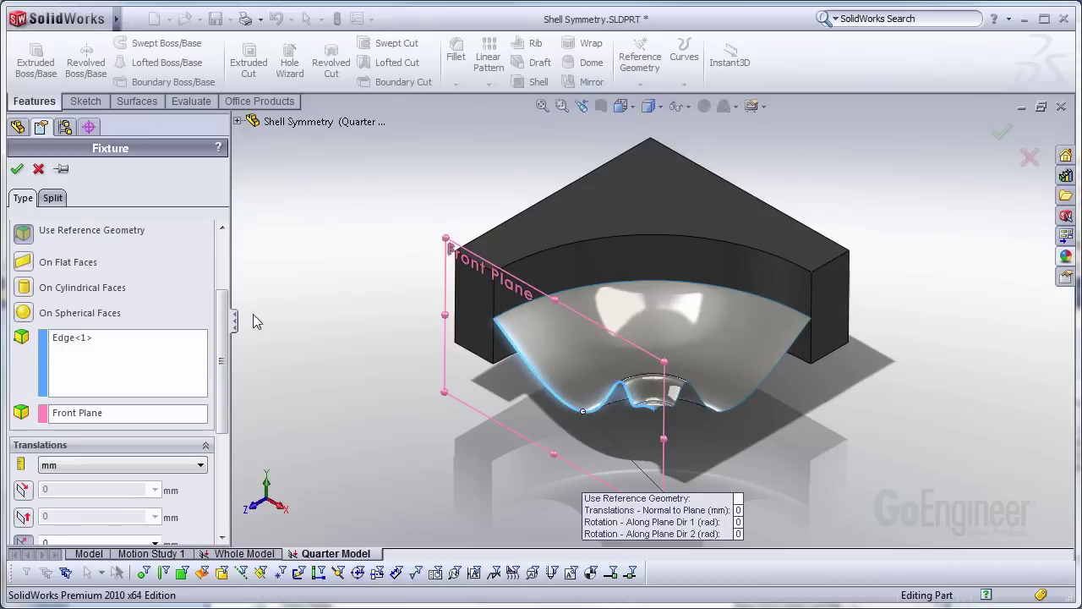
scroll(221, 318, "down", 5)
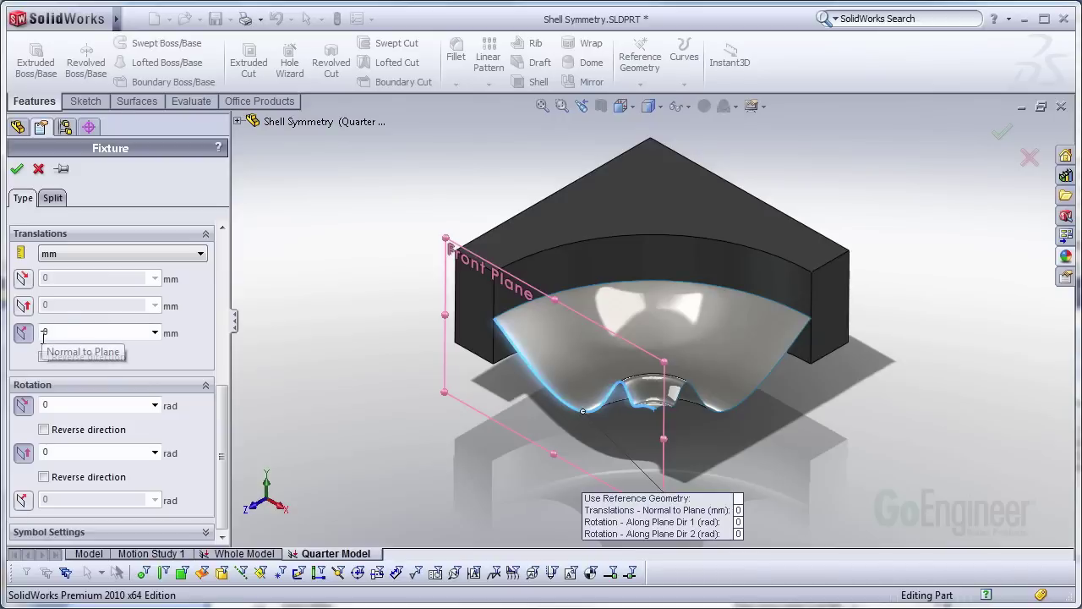
scroll(224, 379, "up", 3)
scroll(224, 379, "up", 1)
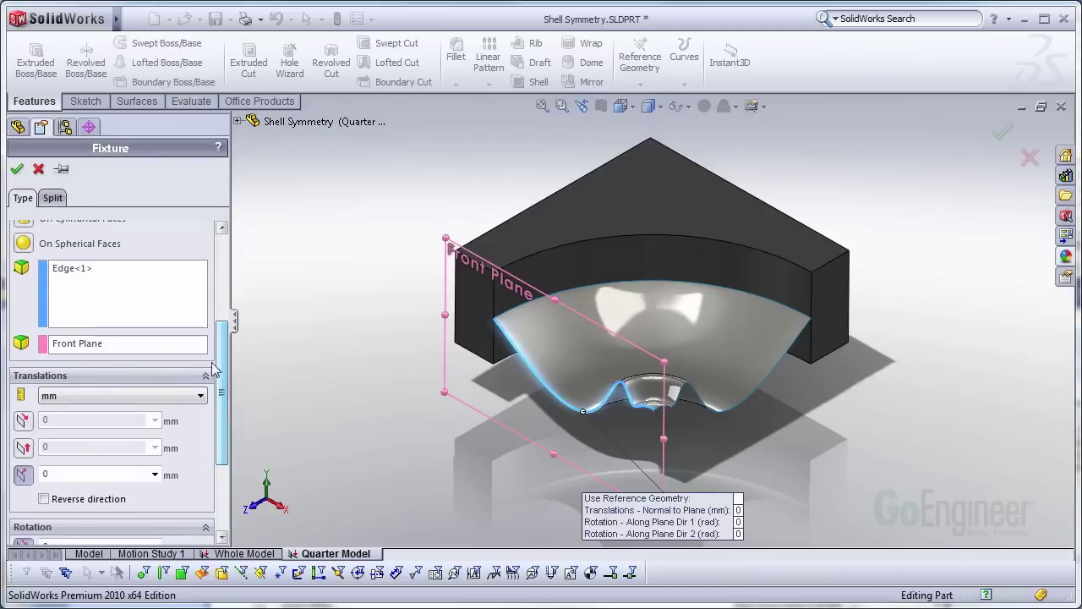
left_click(142, 348)
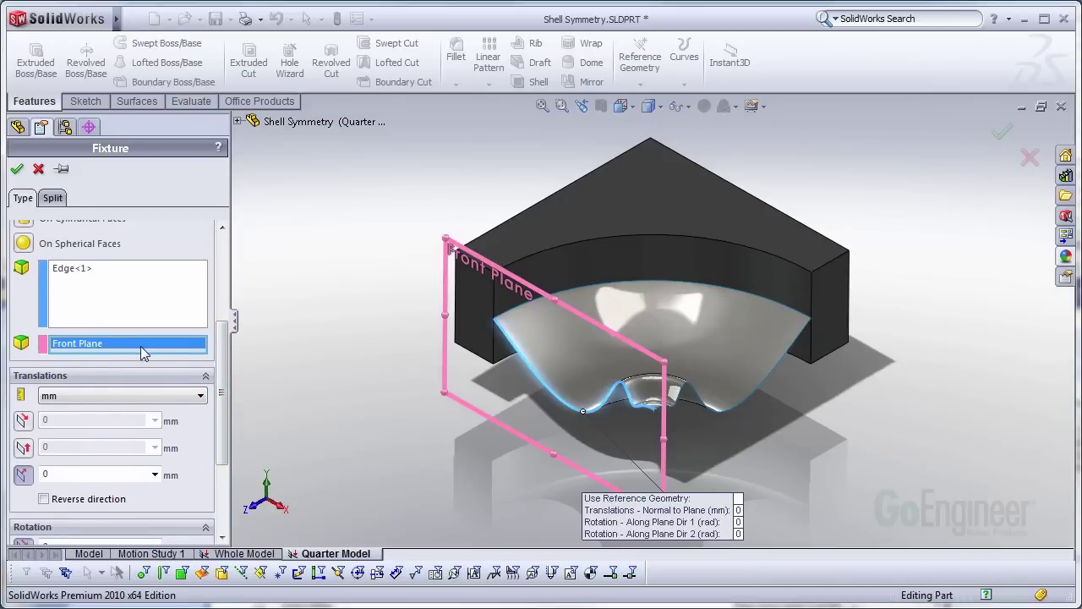
left_click_drag(223, 380, 226, 258)
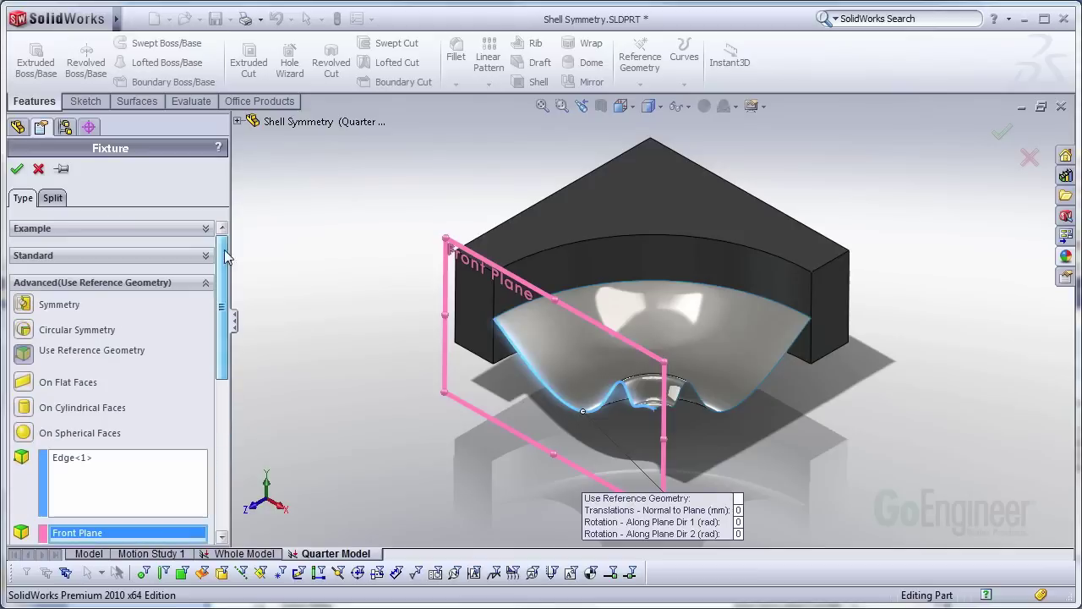
left_click(16, 168)
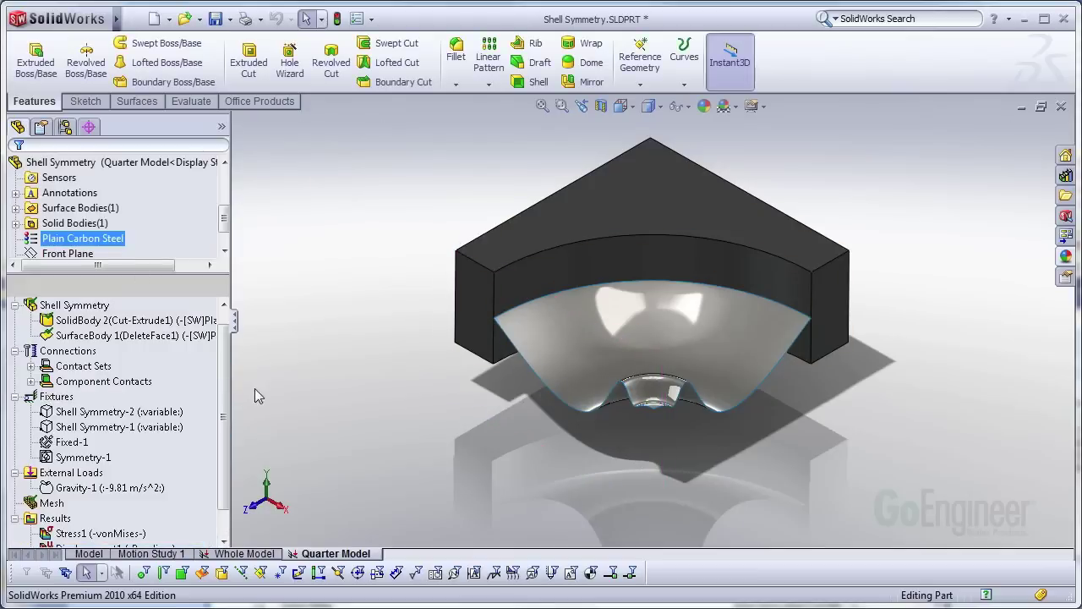
Step: After checking Fixed-1, show the Quarter Model's Displacement1 plot (max 6.622e-005 mm) and reopen Whole Model
scroll(224, 381, "down", 1)
left_click(75, 412)
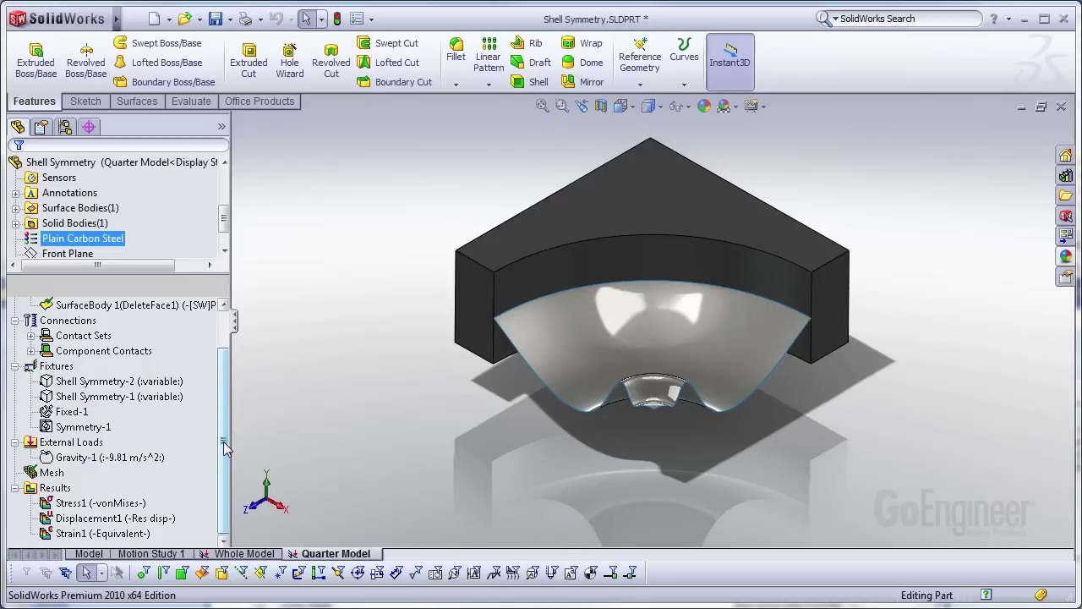
left_click(161, 518)
right_click(110, 518)
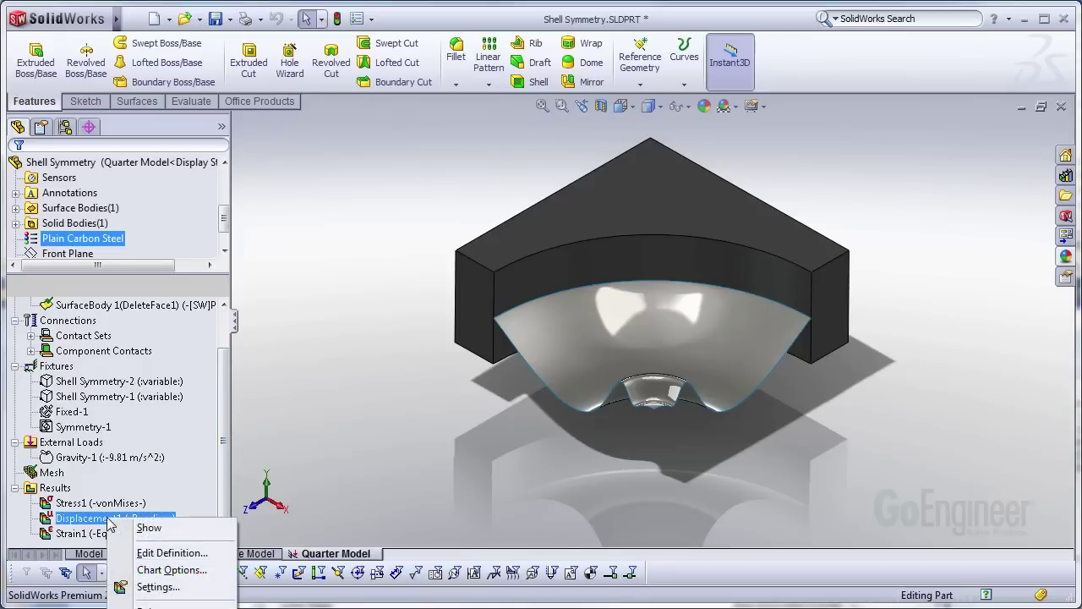
left_click(149, 528)
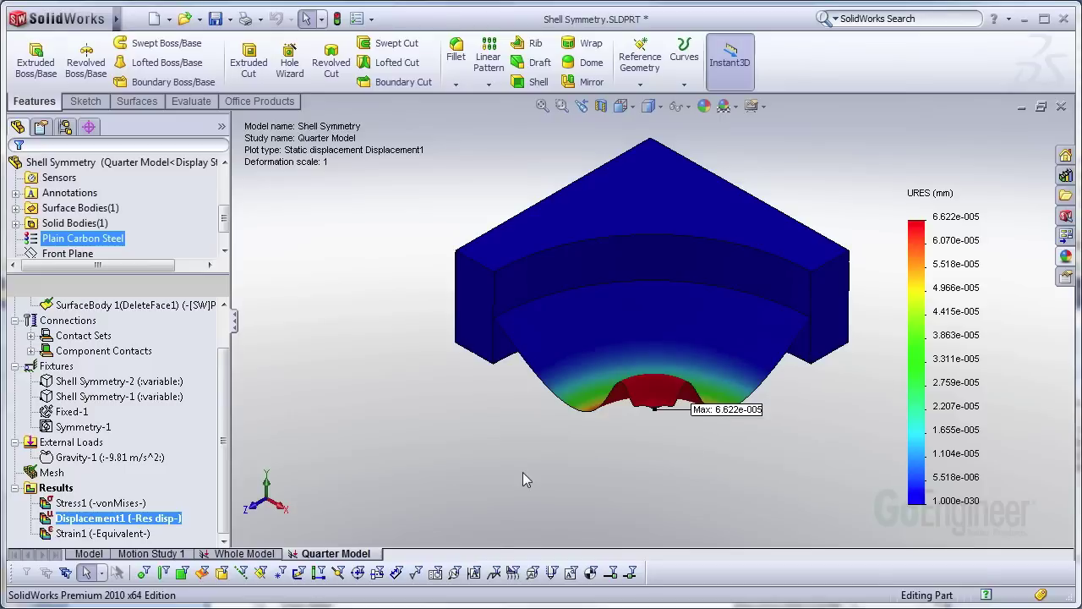
left_click(245, 554)
right_click(96, 385)
Step: Activate the whole-model configuration, fit it to view, and display Displacement1 peaking at 6.584e-005 mm
left_click(145, 392)
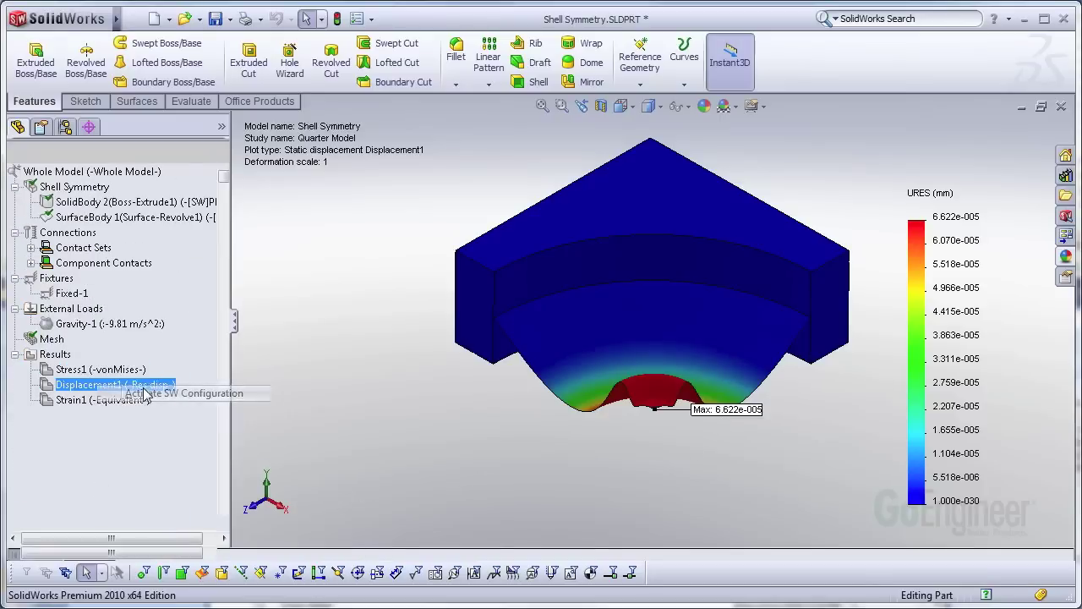
double_click(95, 388)
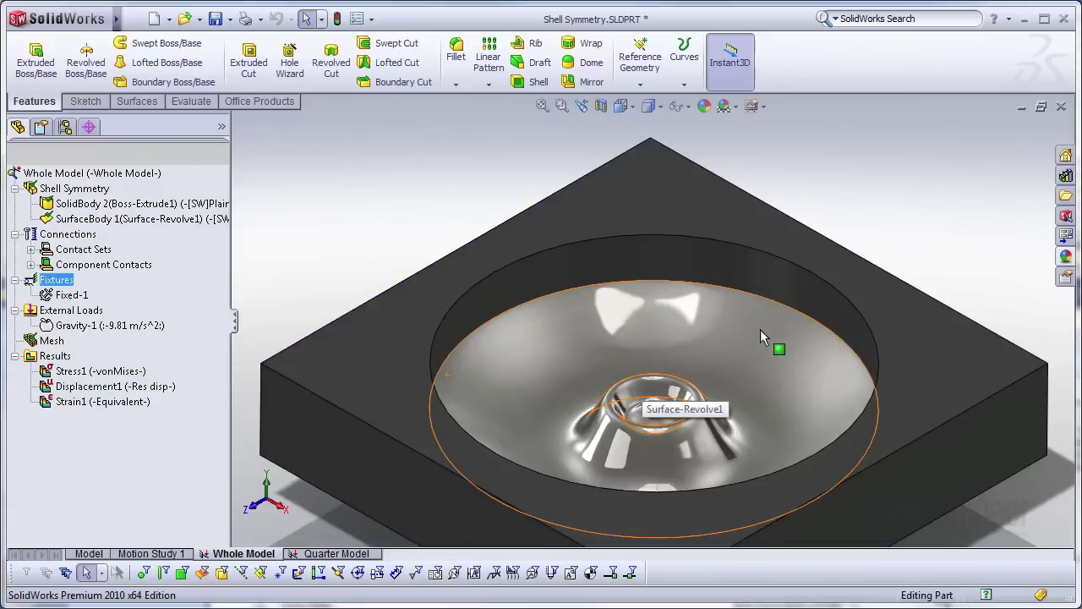
key("f")
double_click(177, 388)
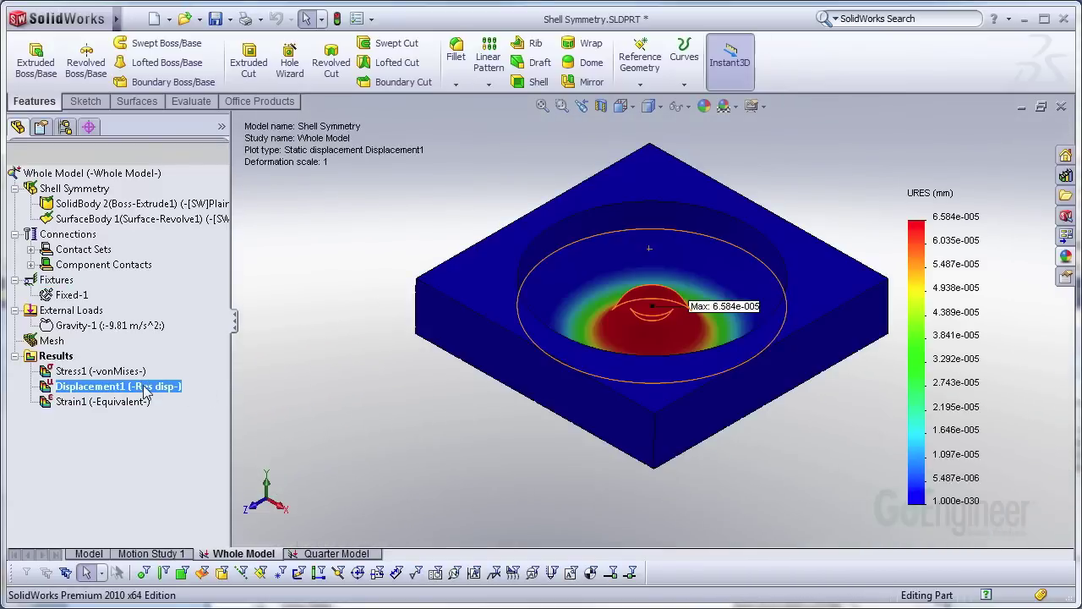